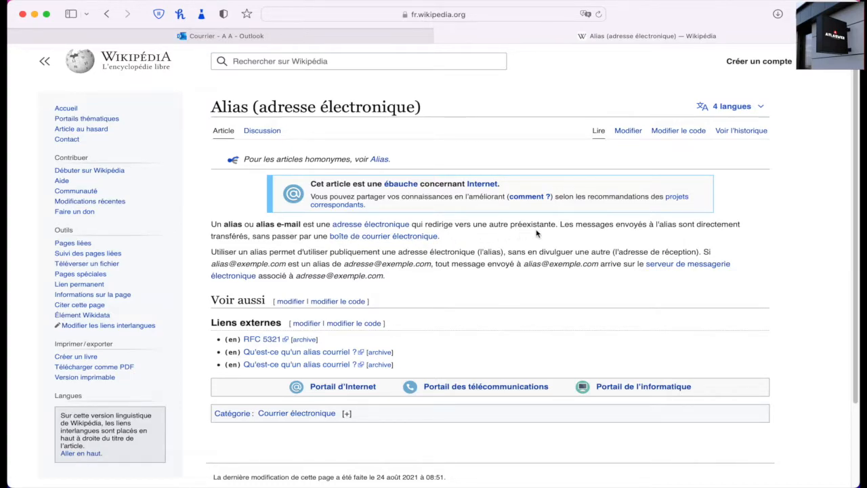
Step: Highlight 'préexistante', 'alias e-mail' and 'l'adresse de réception' in the article's alias definition
drag(556, 225, 513, 224)
drag(302, 225, 257, 224)
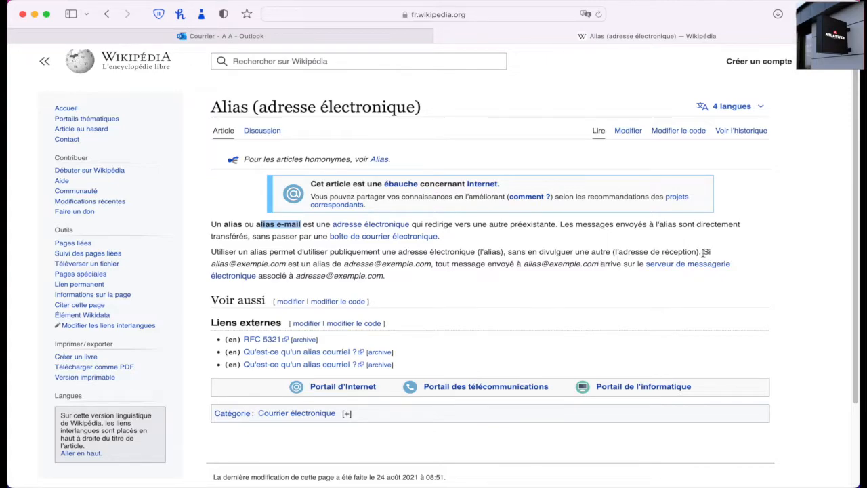
drag(699, 252, 613, 252)
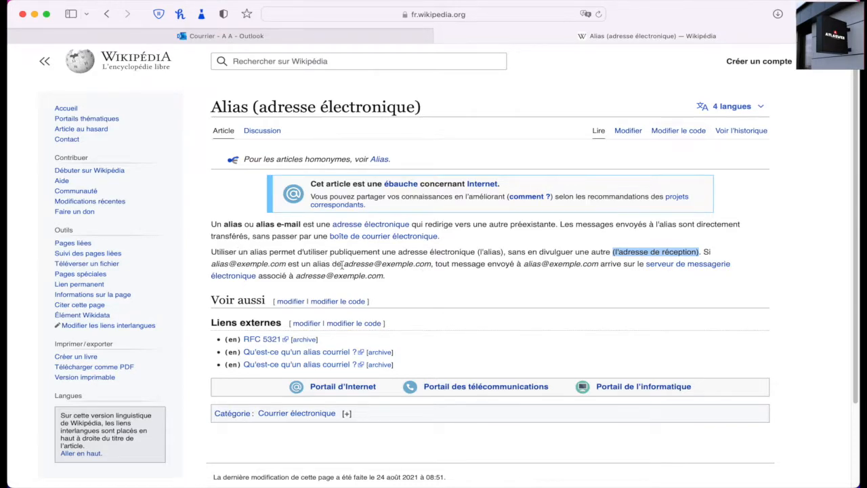
drag(343, 264, 402, 265)
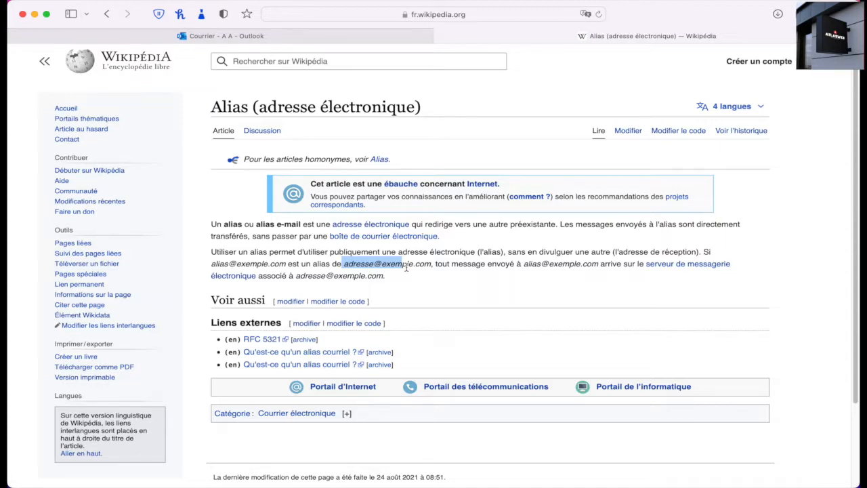
drag(406, 268, 431, 266)
Step: Show Outlook.com's Courrier > Synchroniser le courrier settings, with the aliases link and smtp.office365.com on port 587
click(230, 36)
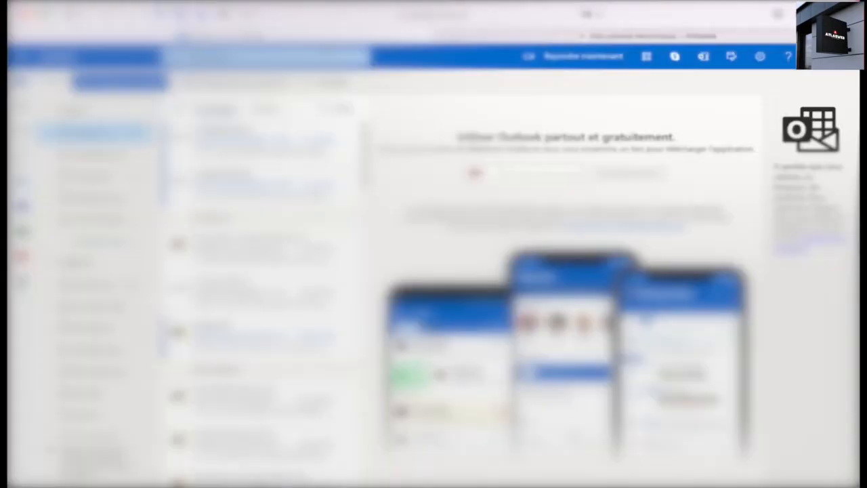
click(761, 58)
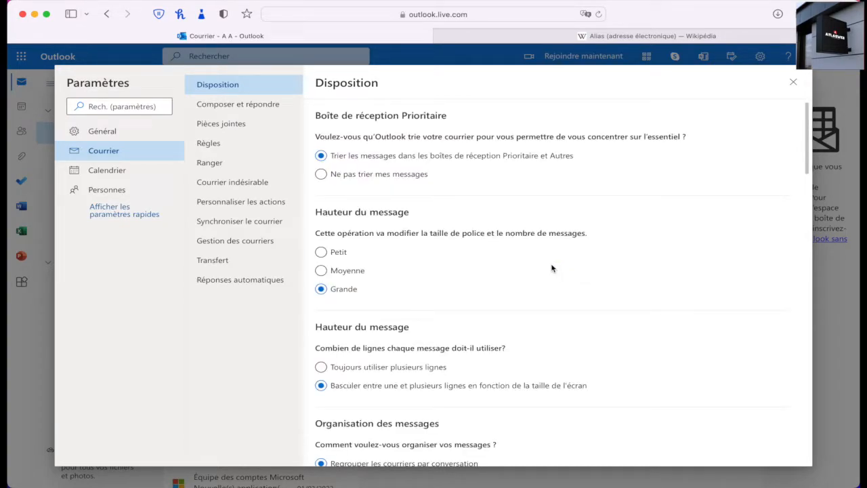
click(230, 225)
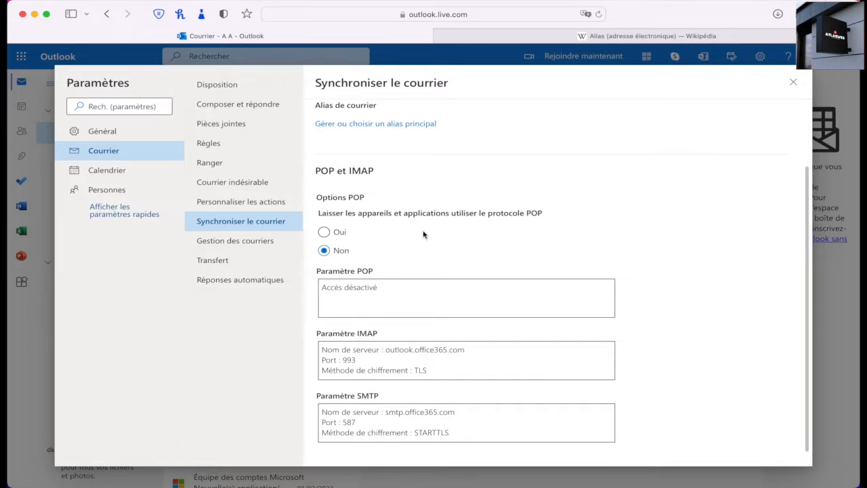
click(402, 125)
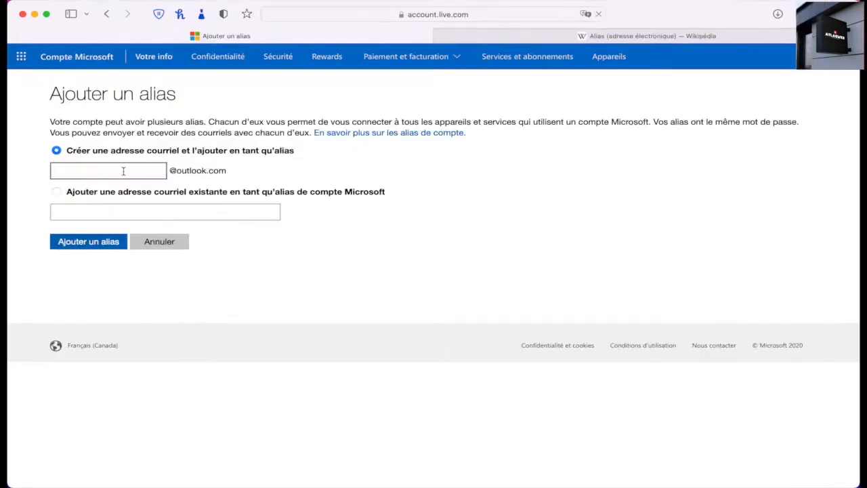
click(124, 171)
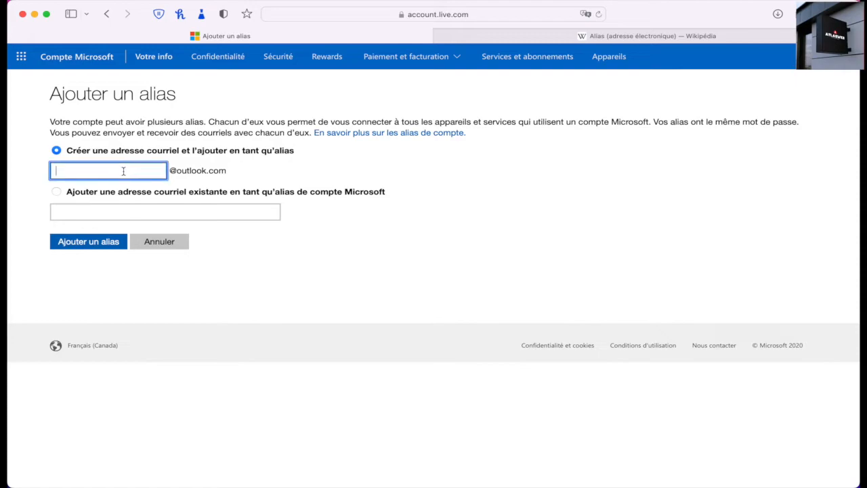
click(94, 245)
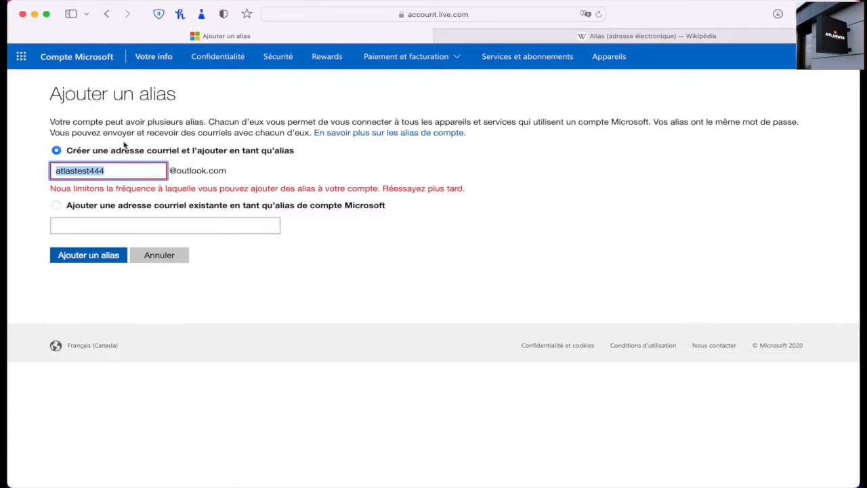
Step: Cancel the refused alias on the Ajouter un alias page
click(175, 260)
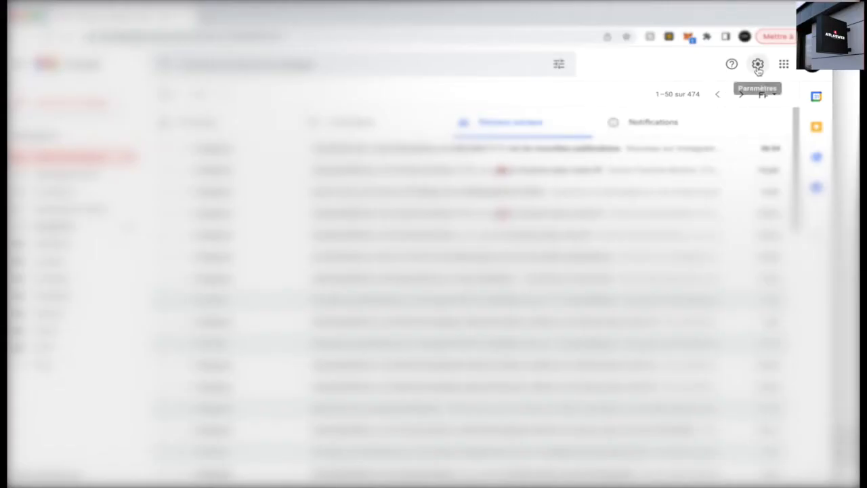
Step: Under Voir tous les paramètres > Comptes et importation, delete the Outlook.com send-as address and confirm
click(757, 67)
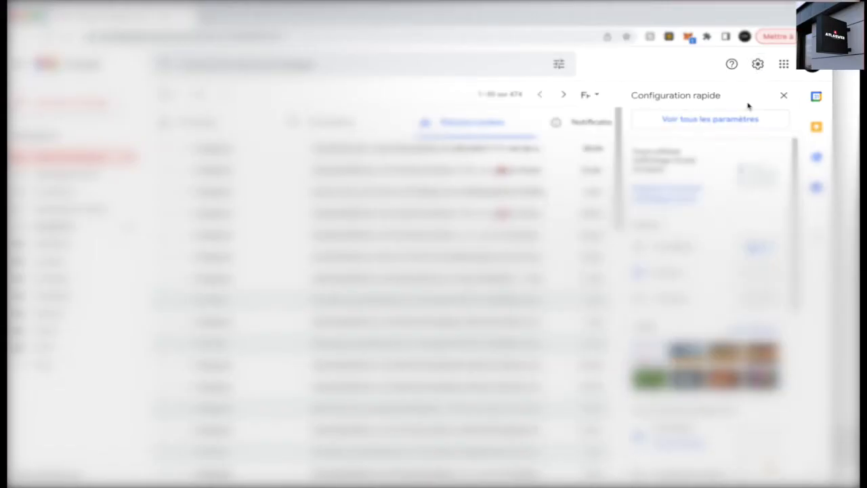
click(707, 123)
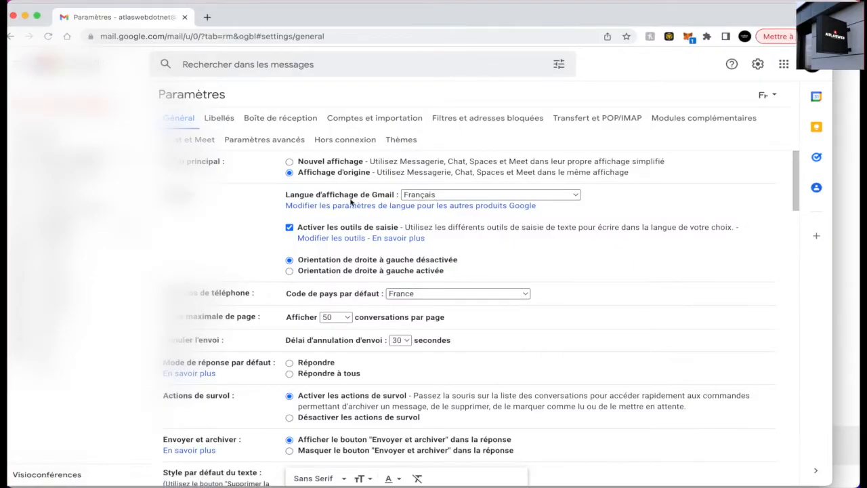
click(369, 124)
scroll(500, 313, down, 2)
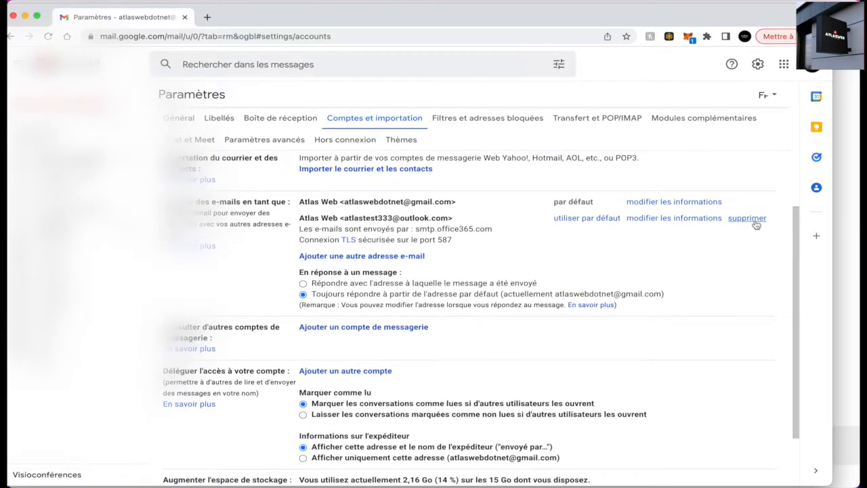
click(748, 219)
click(521, 296)
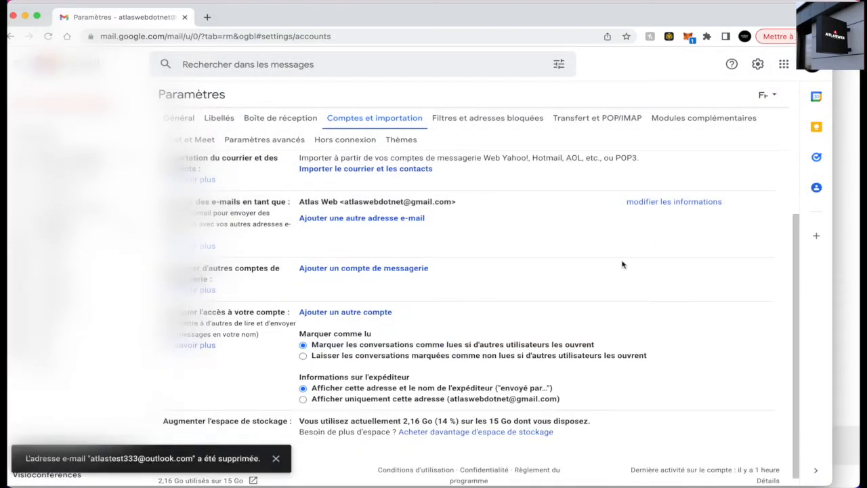
Step: Add the pasted Outlook.com address, treated as an alias, and advance to the SMTP server step
click(392, 221)
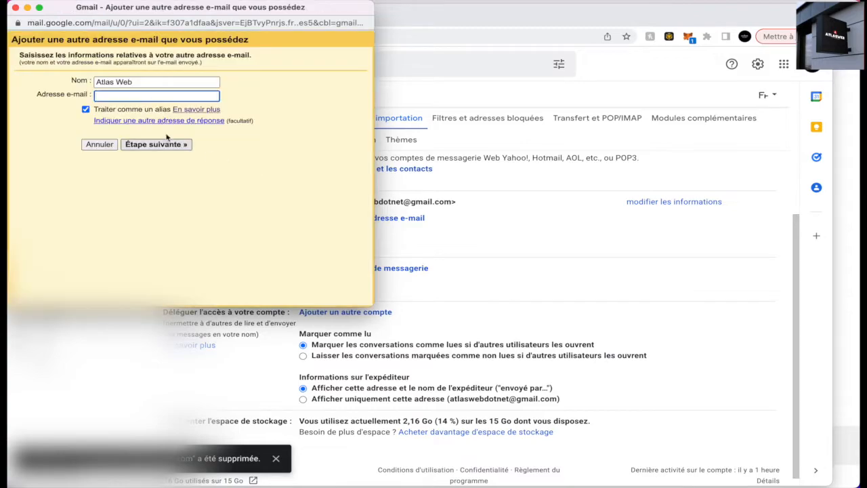
key(super+v)
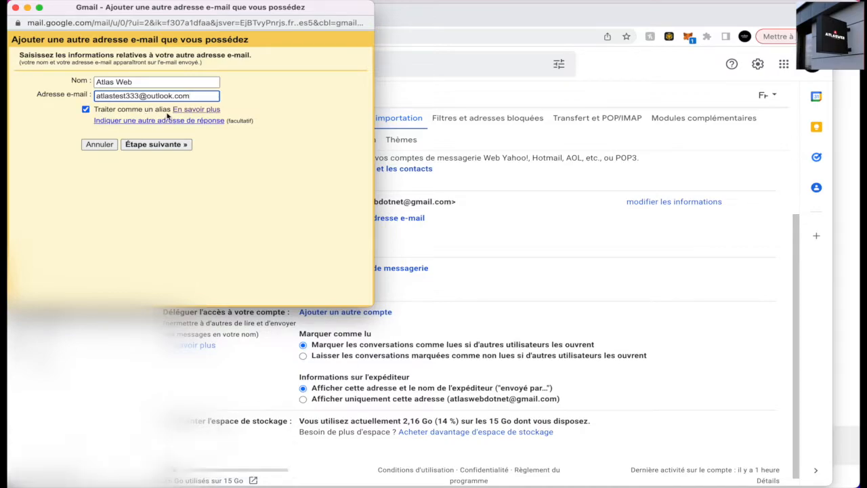
click(153, 144)
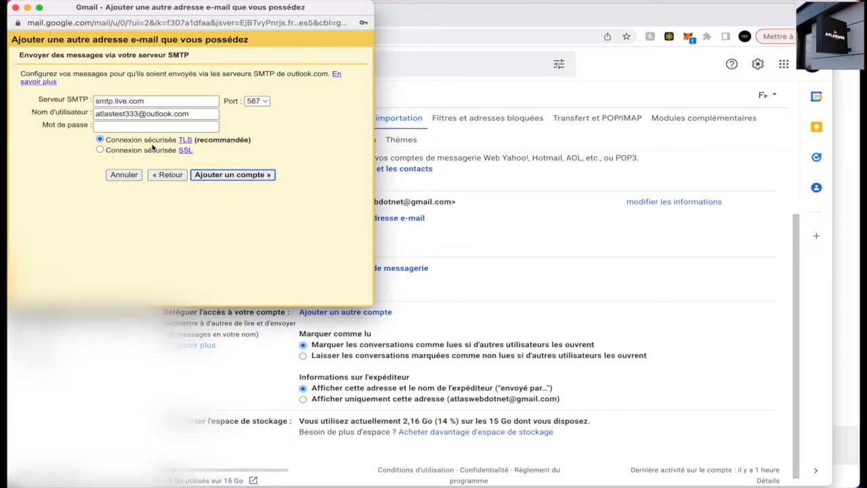
Step: Submit the SMTP settings with the saved password, then select the rejected smtp.live.com server name
click(147, 127)
click(179, 158)
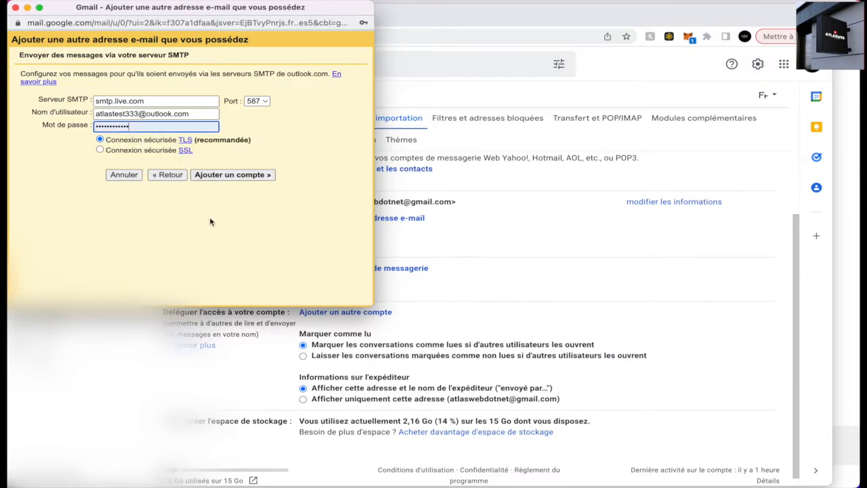
click(228, 176)
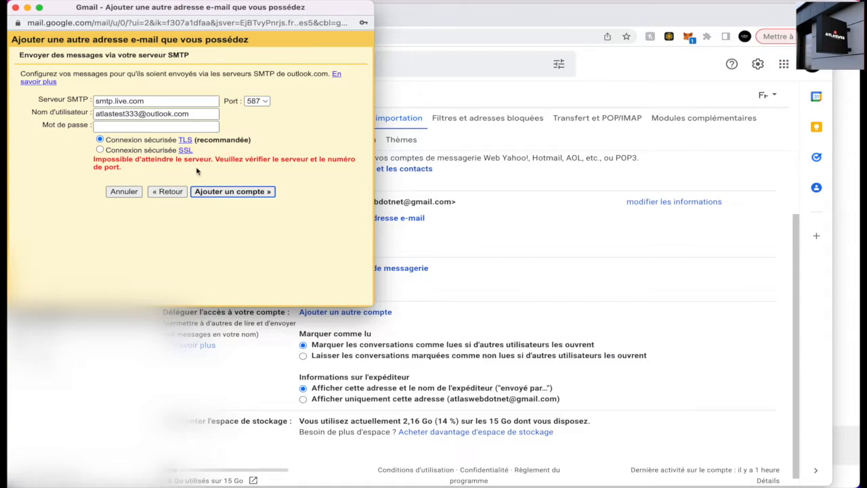
double_click(160, 102)
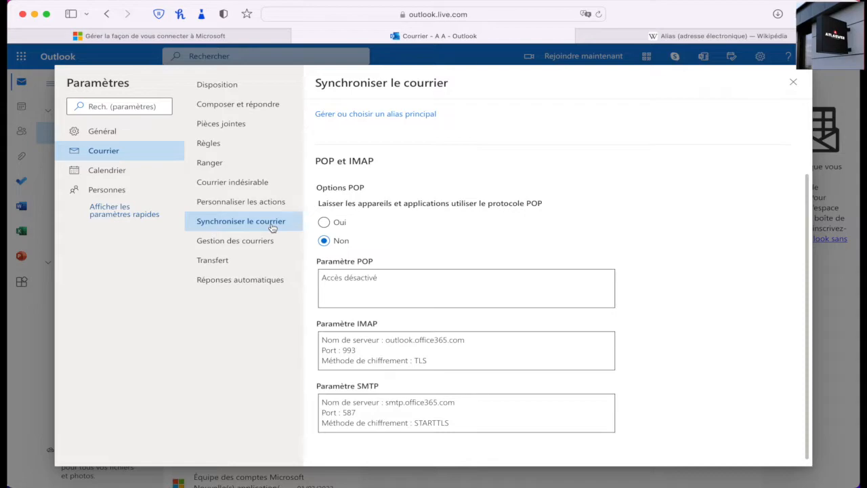
Step: Select and copy smtp.office365.com from Outlook's Paramètre SMTP section
click(427, 411)
drag(387, 404, 461, 404)
key(super+c)
click(441, 404)
drag(385, 404, 457, 404)
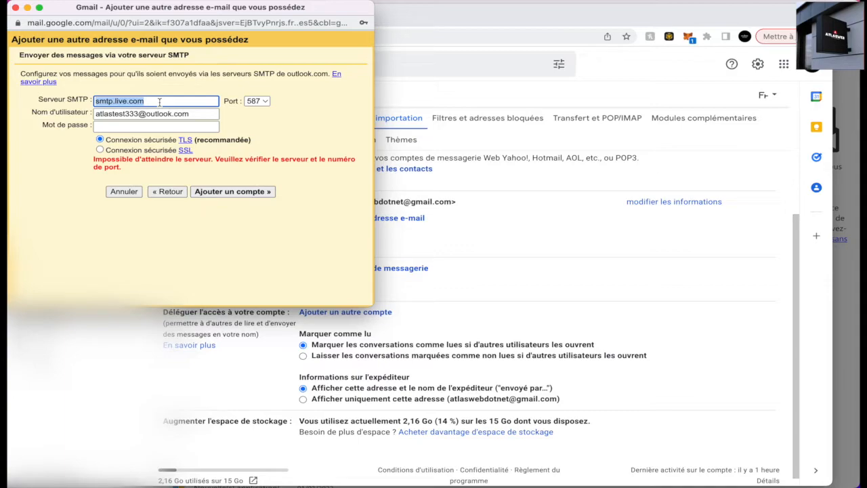
Step: Replace the SMTP server with smtp.office365.com, fill in the saved password and add the account
key(super+v)
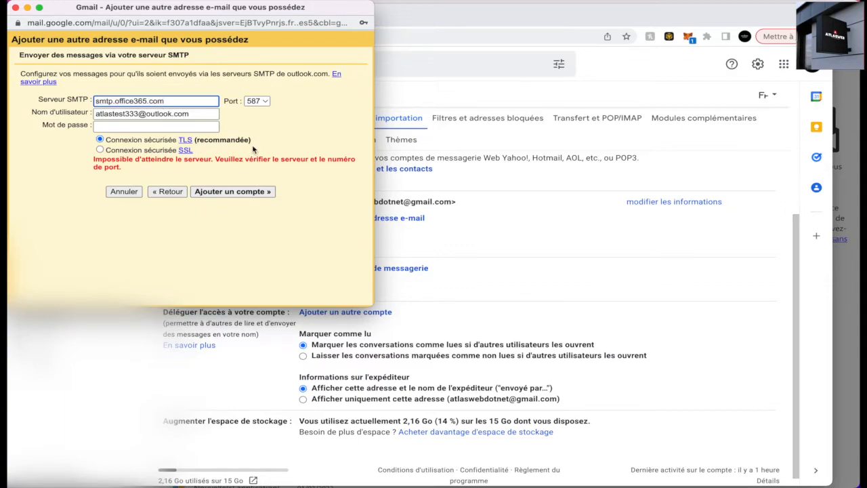
click(193, 126)
click(198, 152)
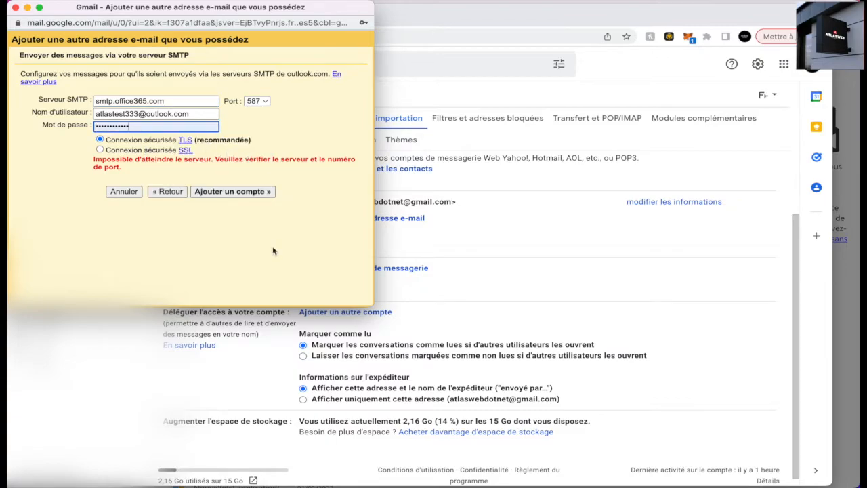
click(229, 195)
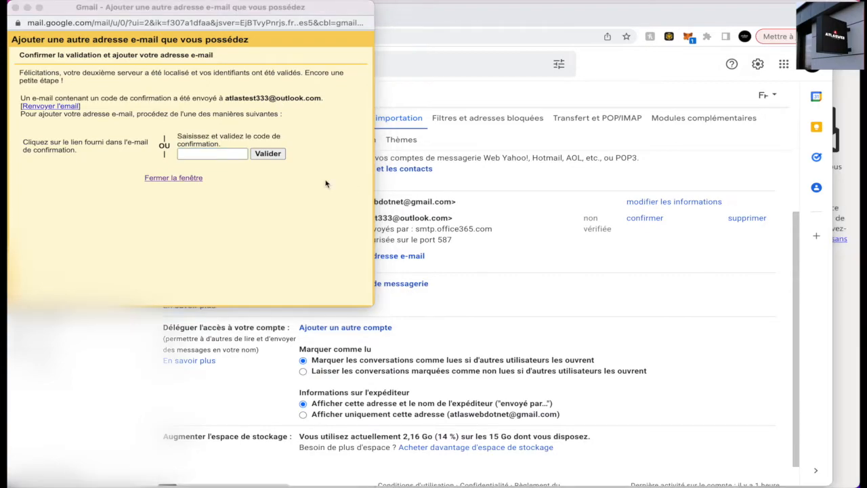
Step: Paste the emailed confirmation code and validate it to verify the Outlook.com send-as alias
click(207, 154)
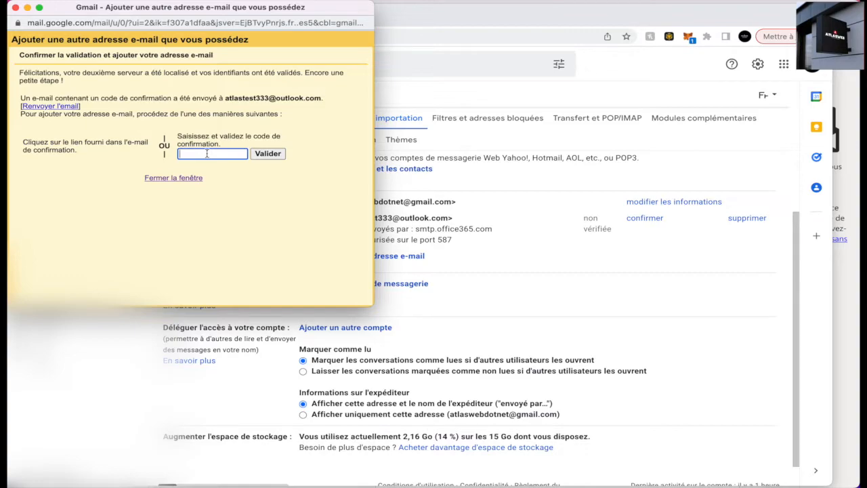
click(275, 156)
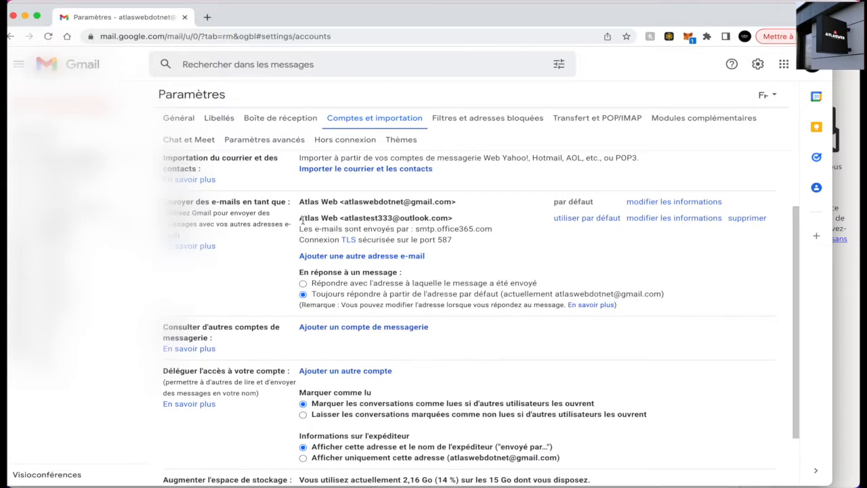
drag(301, 218, 454, 221)
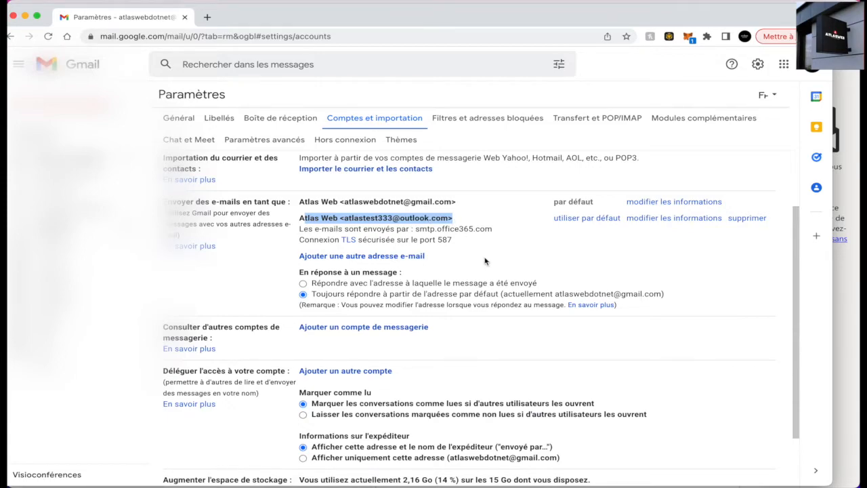
click(405, 218)
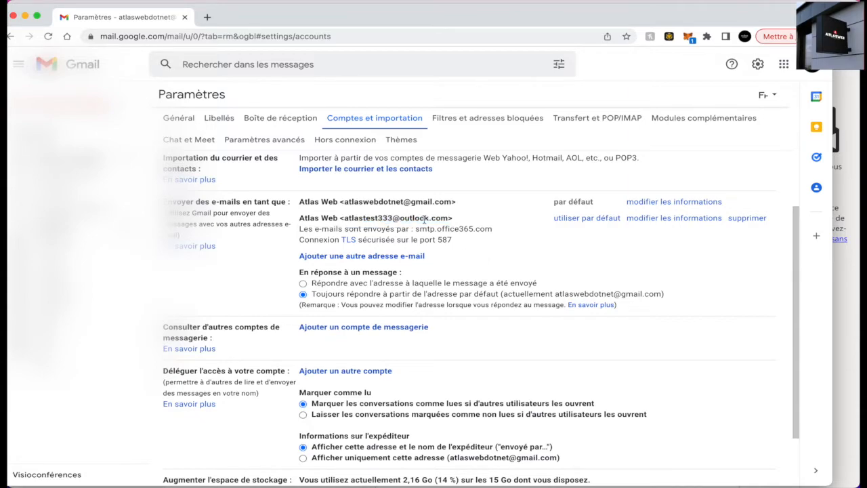